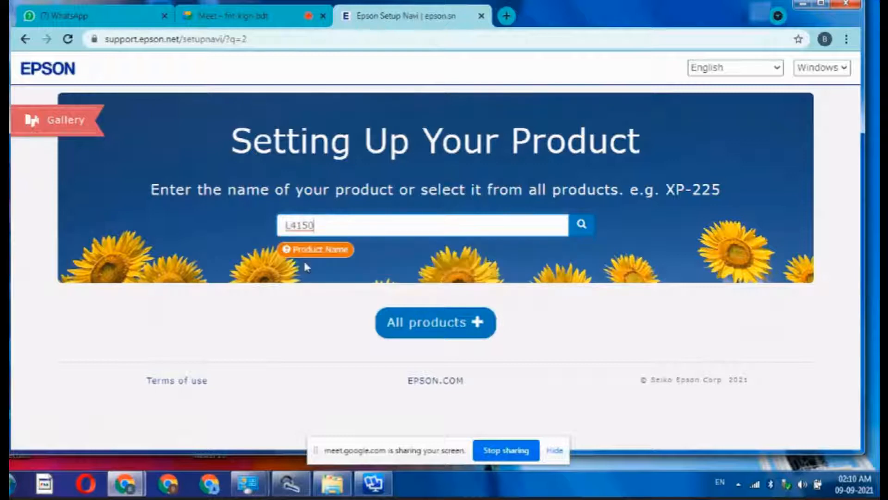
Step: Find the L4150 setup guide and skip the Prepare slides to reach '2. Connect'
{"action": "left_click", "coordinate": [580, 226]}
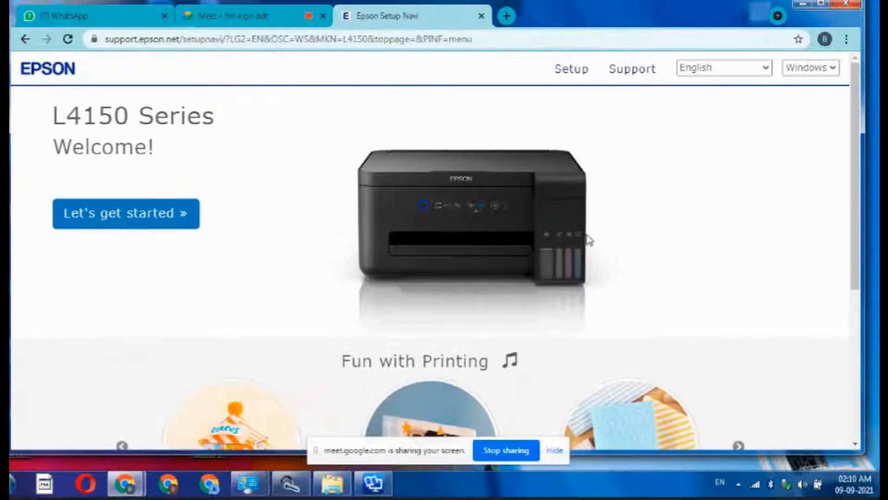
{"action": "scroll", "coordinate": [187, 206], "scroll_direction": "down", "scroll_amount": 5}
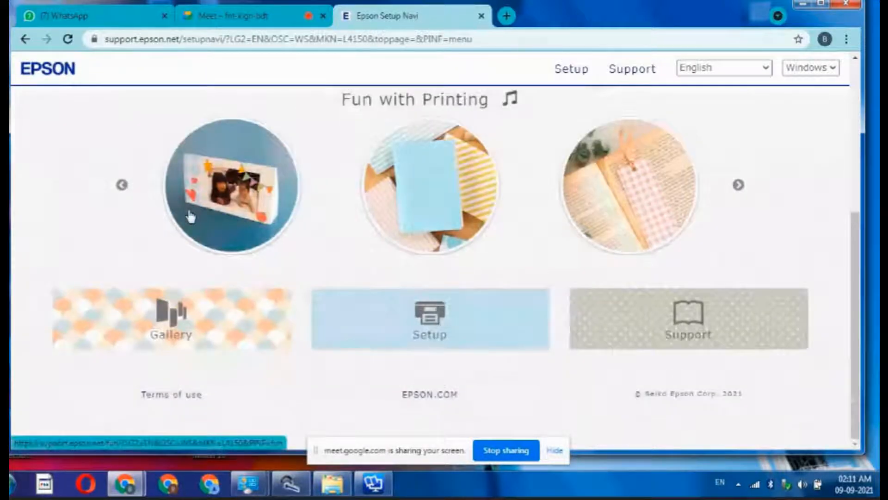
{"action": "scroll", "coordinate": [240, 248], "scroll_direction": "up", "scroll_amount": 5}
{"action": "left_click", "coordinate": [176, 217]}
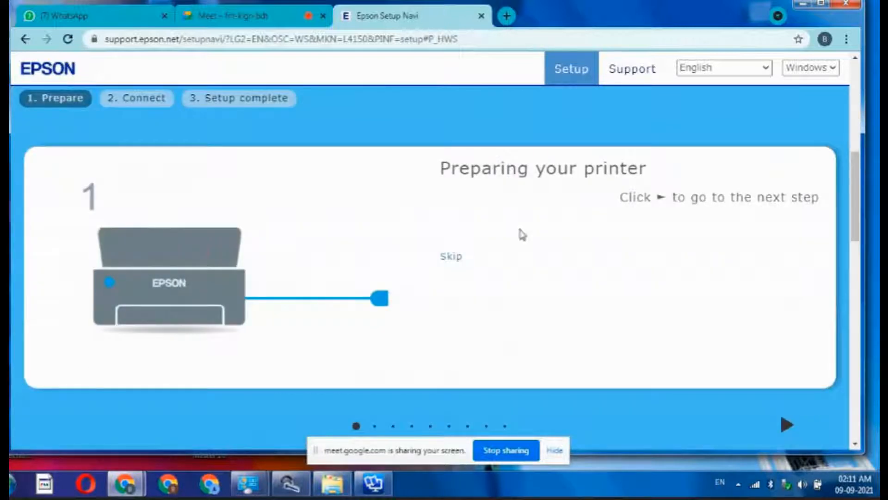
{"action": "scroll", "coordinate": [753, 205], "scroll_direction": "down", "scroll_amount": 6}
{"action": "left_click", "coordinate": [502, 222]}
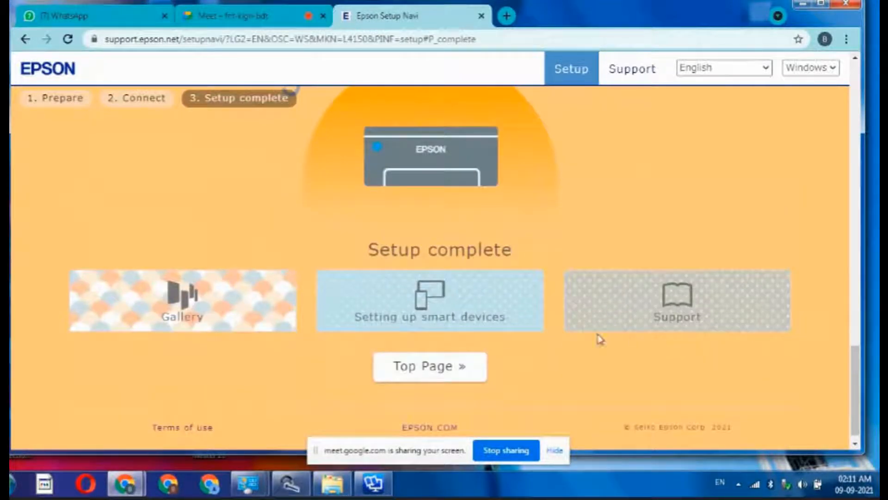
{"action": "left_click", "coordinate": [506, 287]}
Step: Download the L4150 installer .exe and run it, allowing the security warning
{"action": "scroll", "coordinate": [504, 198], "scroll_direction": "up", "scroll_amount": 5}
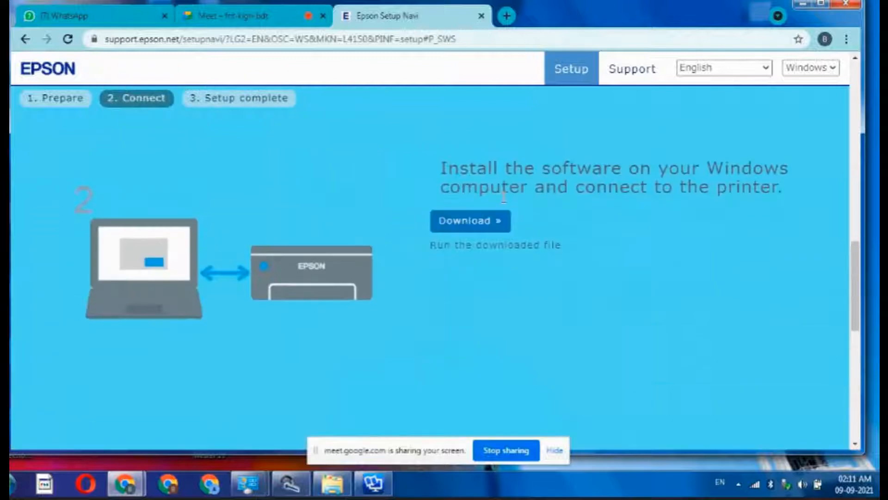
{"action": "left_click", "coordinate": [482, 223]}
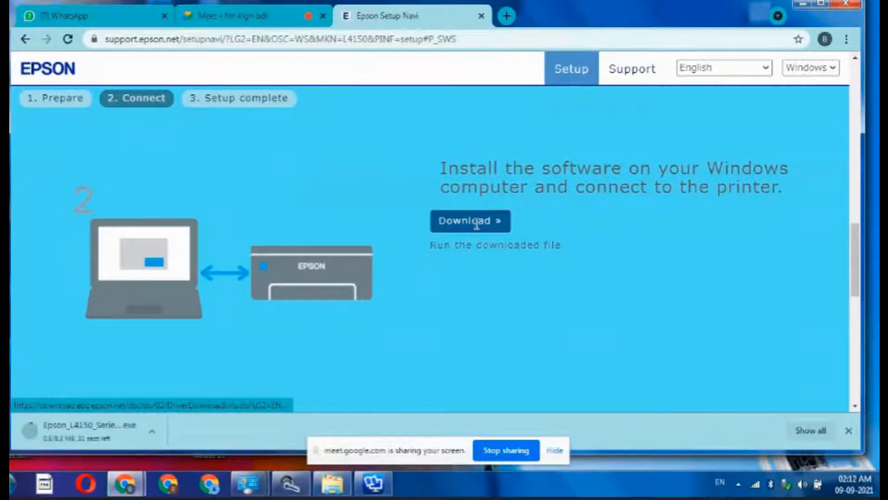
{"action": "left_click", "coordinate": [91, 435]}
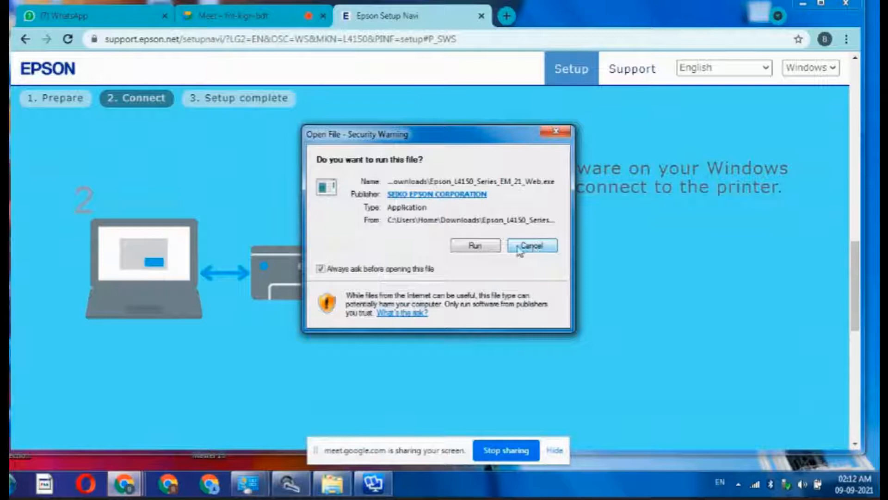
{"action": "left_click", "coordinate": [476, 246]}
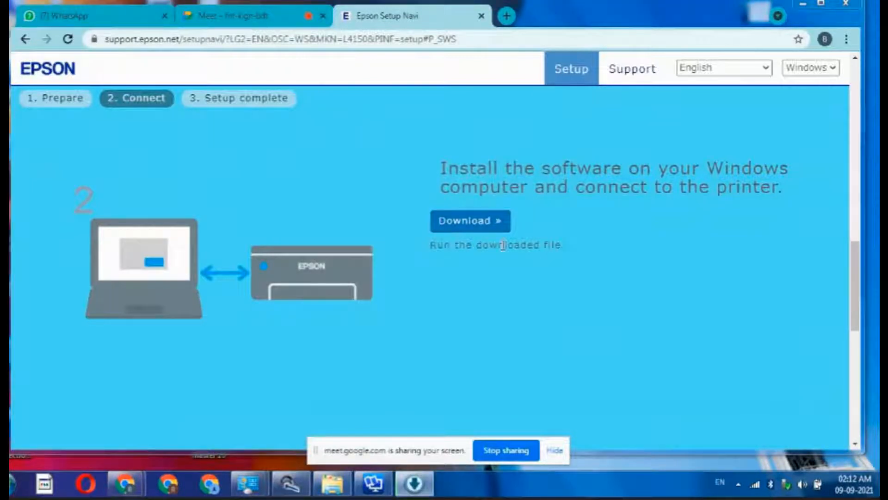
{"action": "mouse_move", "coordinate": [415, 488]}
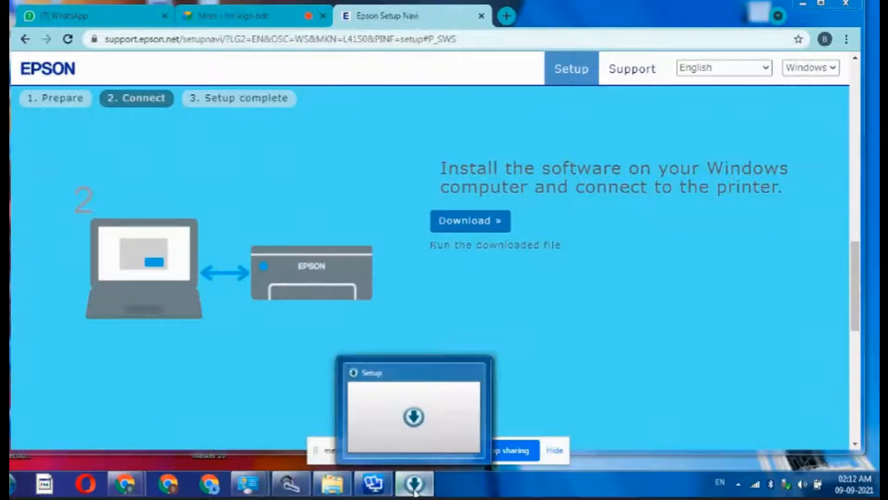
{"action": "left_click", "coordinate": [415, 492]}
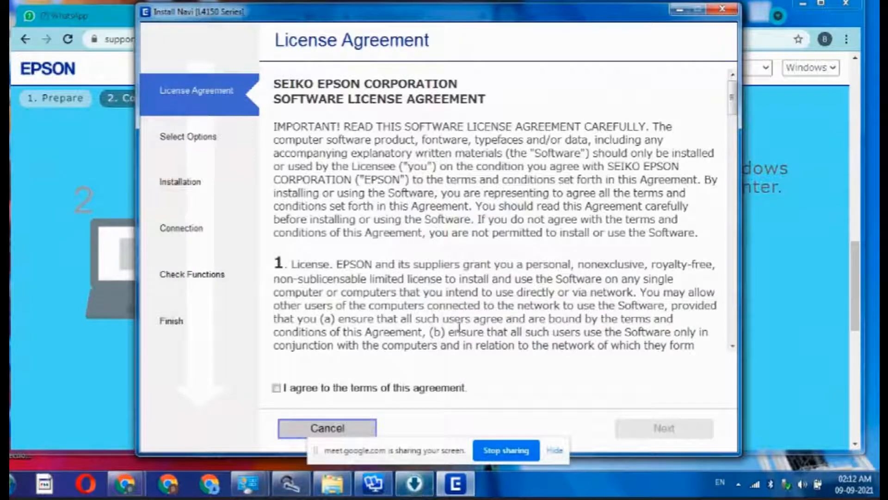
Step: Agree to the license terms and keep the default installation options checked
{"action": "left_click", "coordinate": [276, 388]}
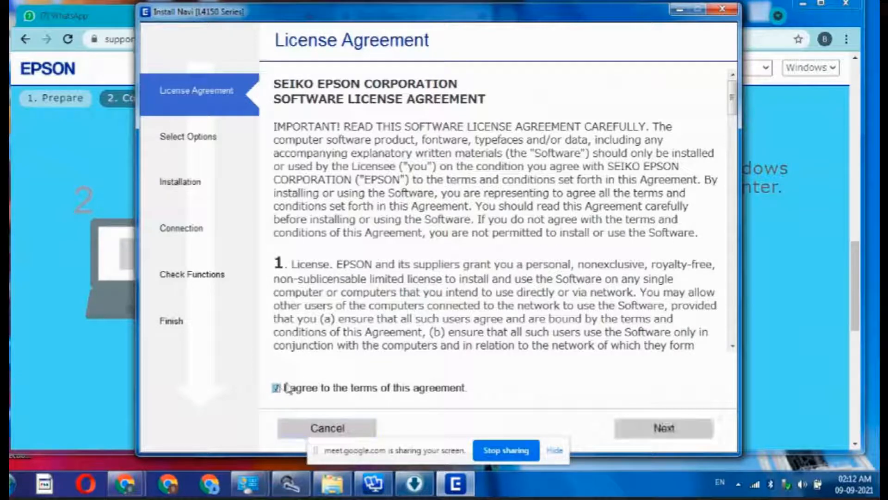
{"action": "left_click", "coordinate": [683, 425]}
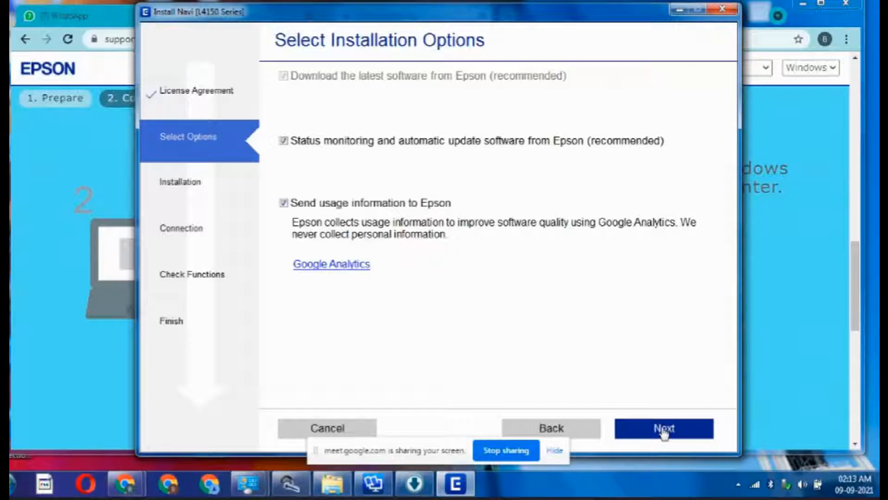
{"action": "left_click", "coordinate": [665, 430]}
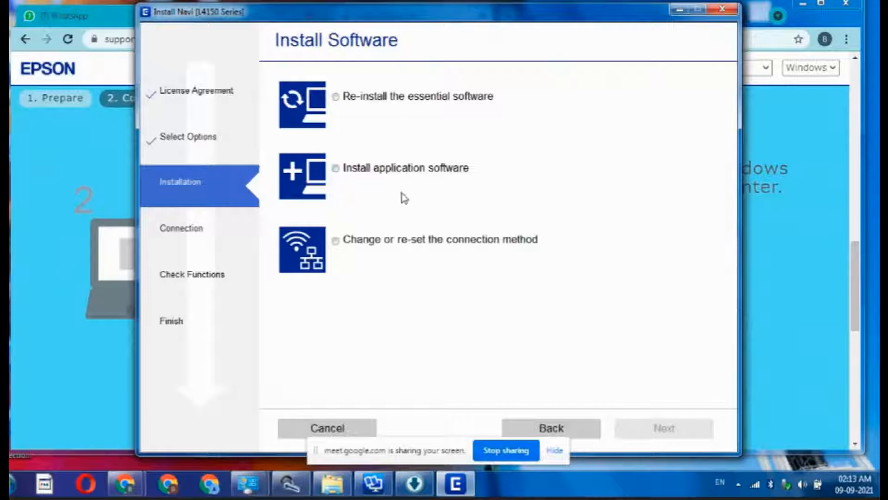
Step: Choose 'Change or re-set the connection method' as the installation option
{"action": "left_click", "coordinate": [347, 241]}
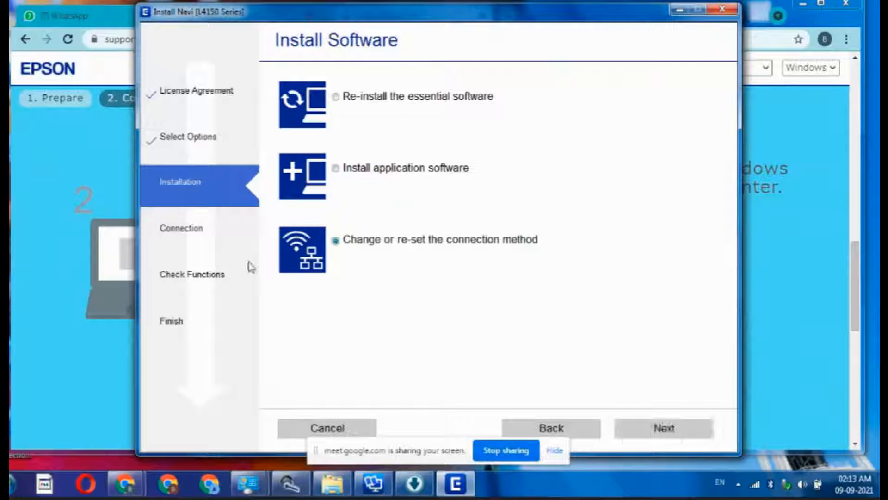
{"action": "left_click", "coordinate": [701, 439]}
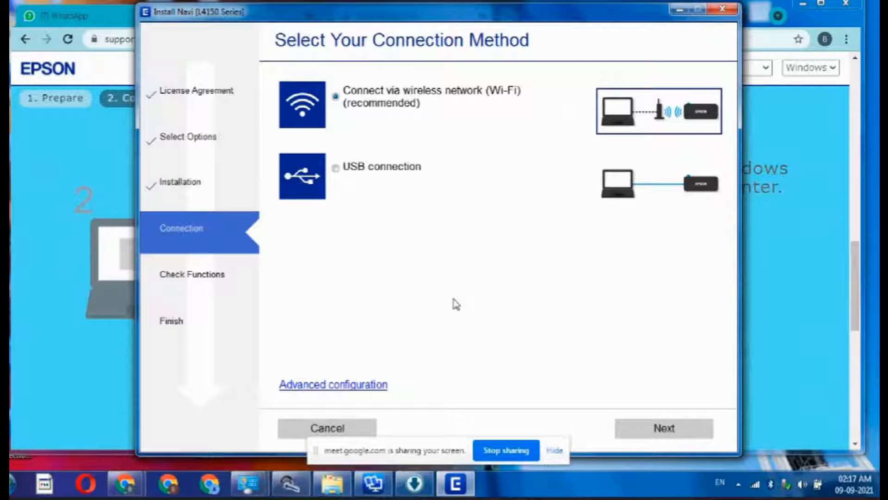
Step: Run Wi-Fi Auto Connect, confirming the printer's Wi-Fi button was pressed
{"action": "left_click", "coordinate": [653, 427]}
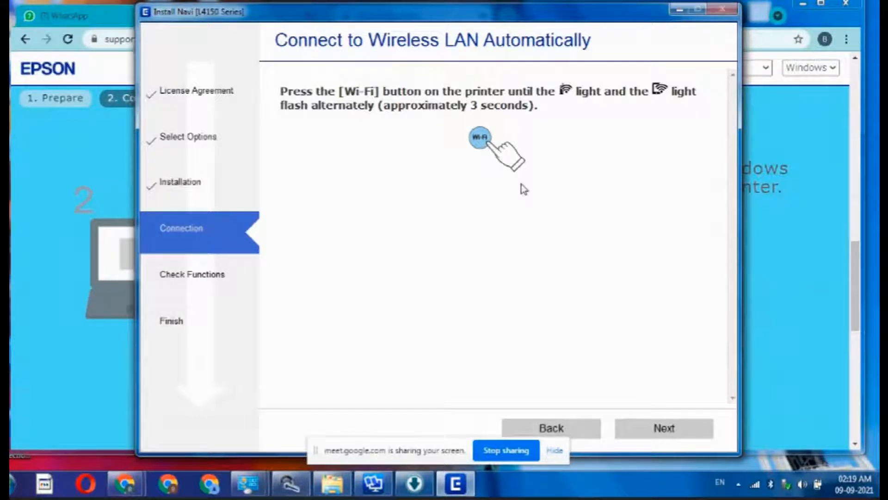
{"action": "left_click", "coordinate": [662, 428]}
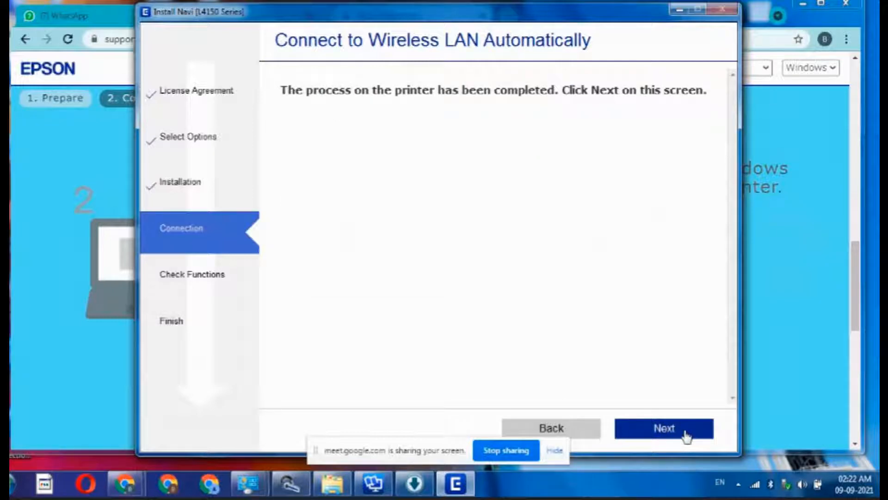
{"action": "left_click", "coordinate": [661, 433]}
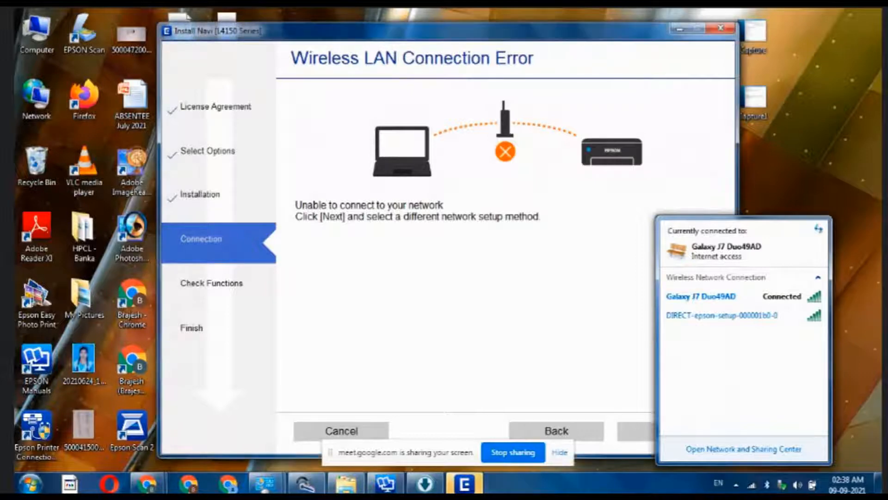
Step: Dismiss the network popup and switch to 'Connect using USB cable' setup
{"action": "left_click", "coordinate": [753, 485]}
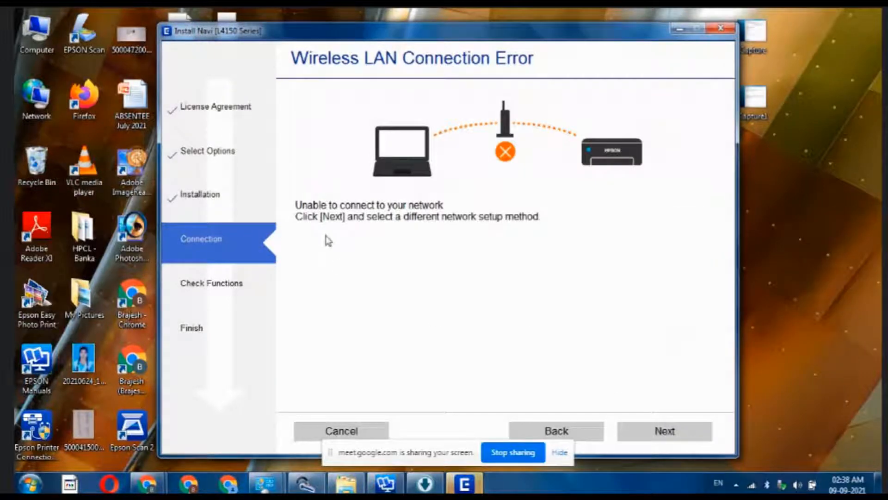
{"action": "left_click", "coordinate": [646, 440]}
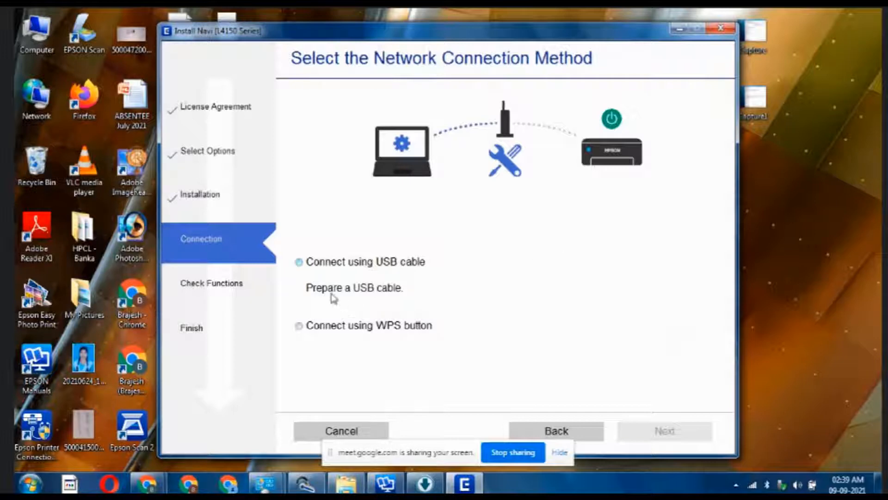
{"action": "left_click", "coordinate": [299, 262]}
{"action": "left_click", "coordinate": [664, 431]}
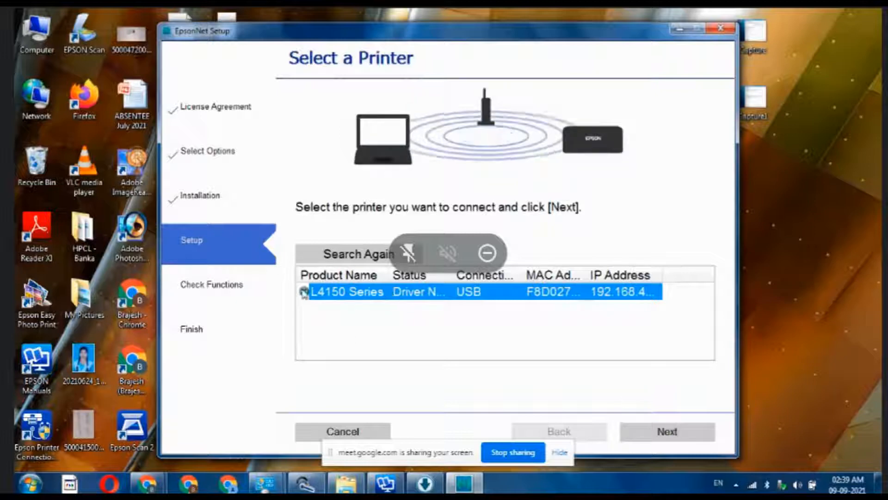
Step: Select the L4150 Series and confirm joining it to the computer's current Wi-Fi SSID
{"action": "left_click", "coordinate": [671, 428]}
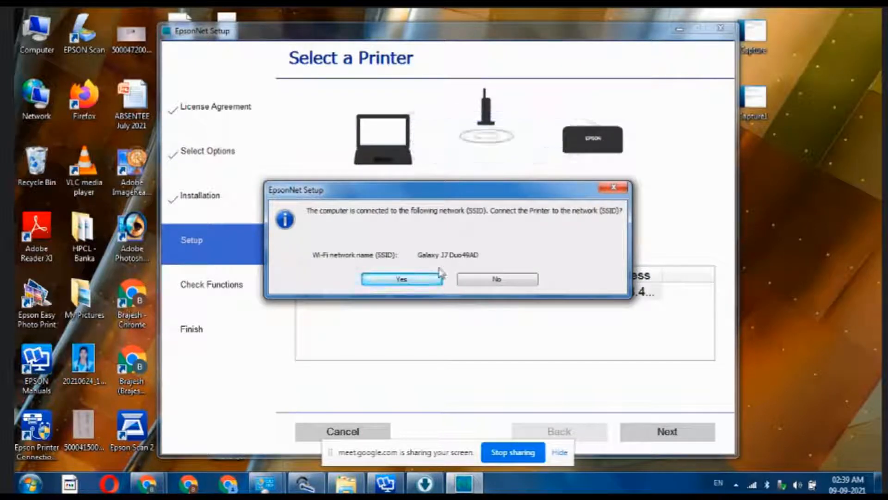
{"action": "left_click", "coordinate": [401, 281]}
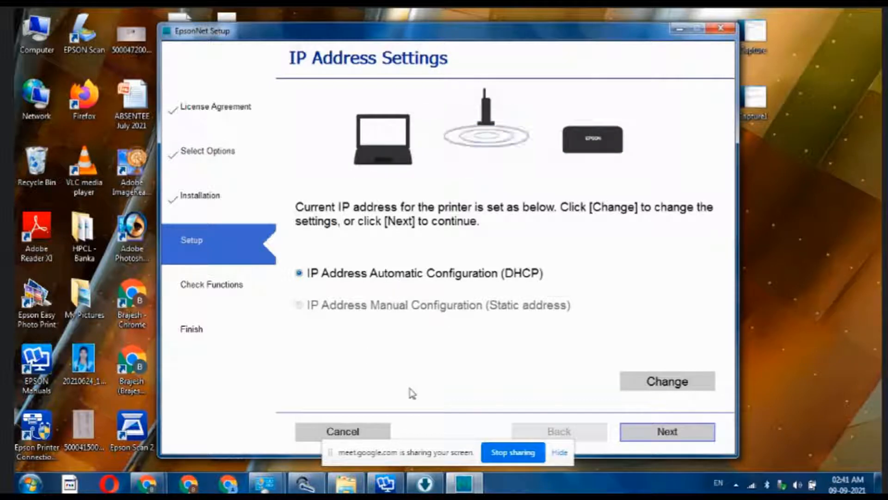
Step: Keep DHCP automatic IP addressing and acknowledge the USB cable removal notice
{"action": "left_click", "coordinate": [659, 435]}
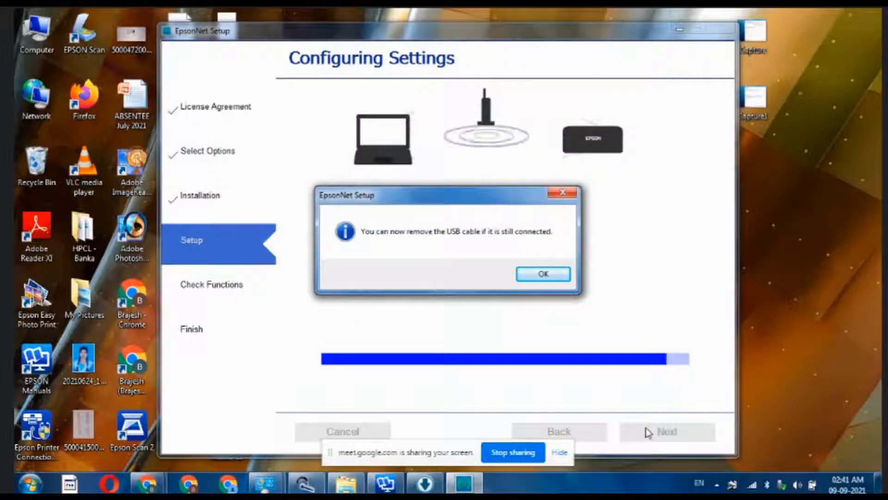
{"action": "left_click", "coordinate": [543, 275]}
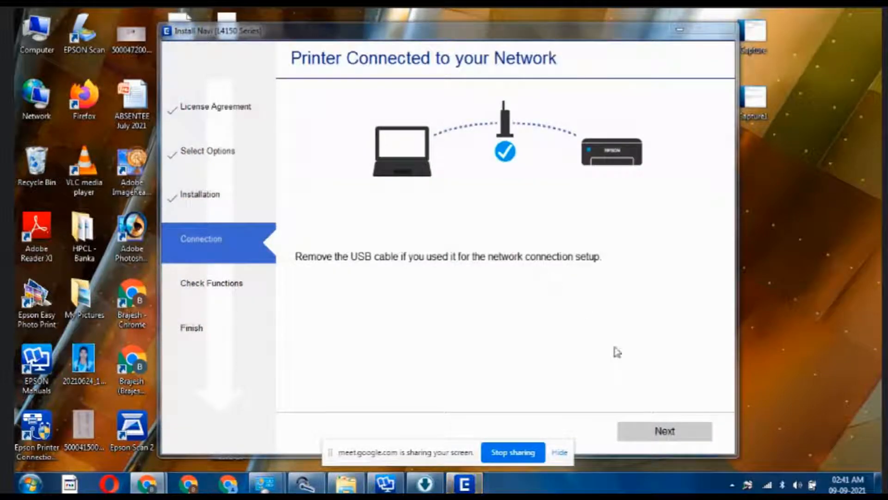
Step: Print the congratulations test page to verify the network connection, then continue
{"action": "left_click", "coordinate": [652, 432]}
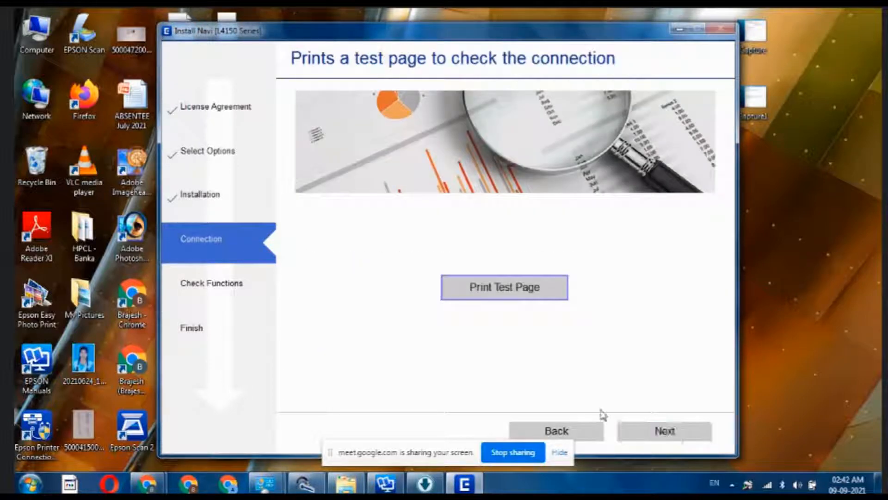
{"action": "left_click", "coordinate": [496, 295]}
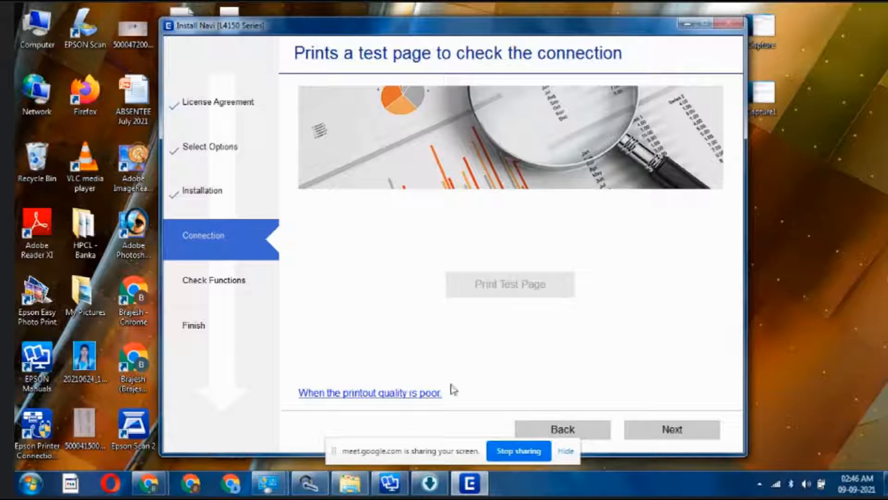
{"action": "left_click", "coordinate": [705, 435]}
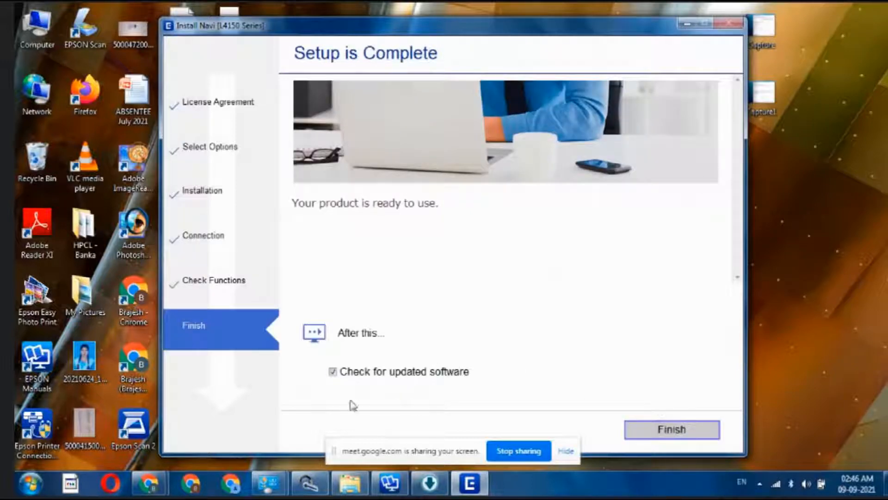
Step: Leave 'Check for updated software' ticked and finish the installation wizard
{"action": "left_click", "coordinate": [333, 372]}
{"action": "left_click", "coordinate": [333, 372]}
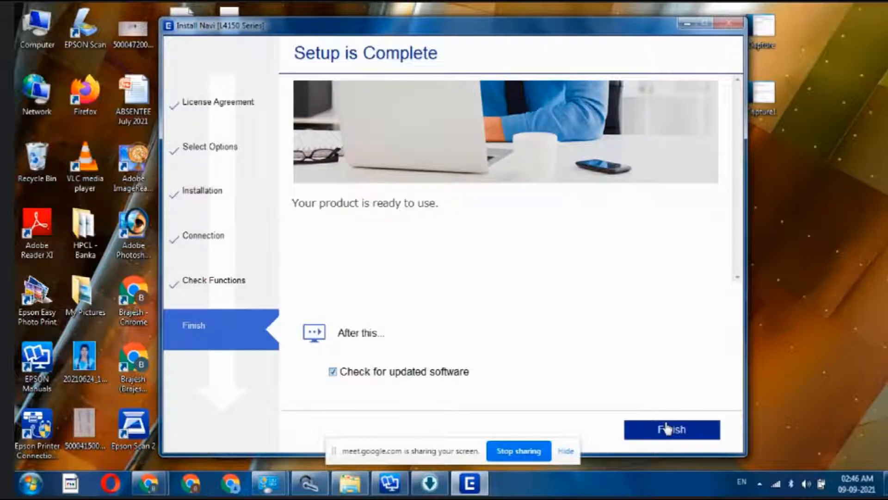
{"action": "left_click", "coordinate": [670, 429]}
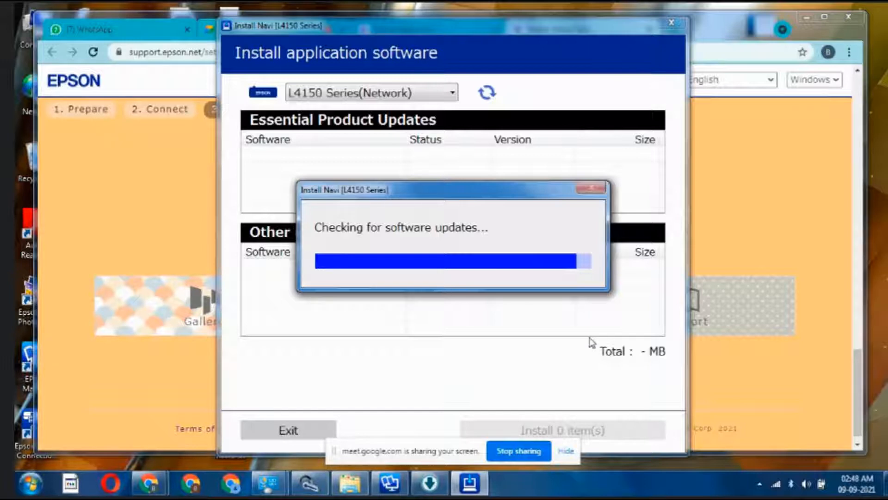
Step: Bring the Epson setup page forward and scroll to the L4150 Support section offering User's Guide and Tips
{"action": "left_click", "coordinate": [782, 139]}
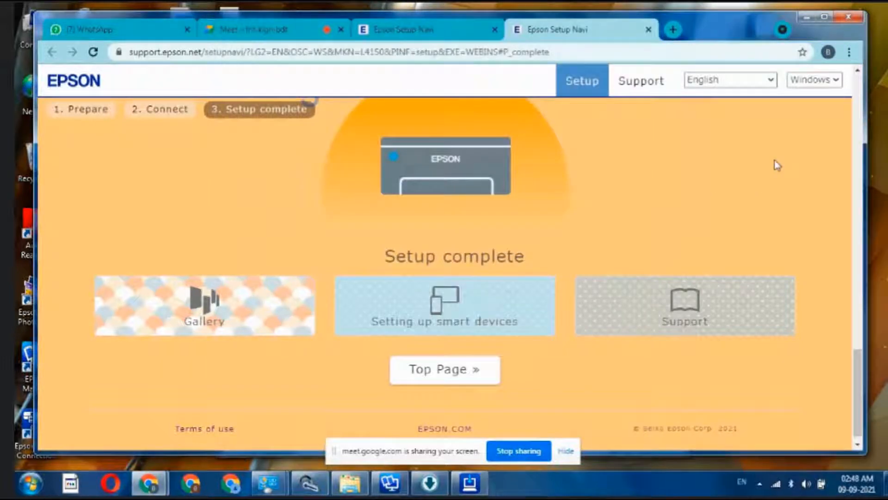
{"action": "scroll", "coordinate": [589, 192], "scroll_direction": "down", "scroll_amount": 1}
{"action": "scroll", "coordinate": [637, 304], "scroll_direction": "up", "scroll_amount": 5}
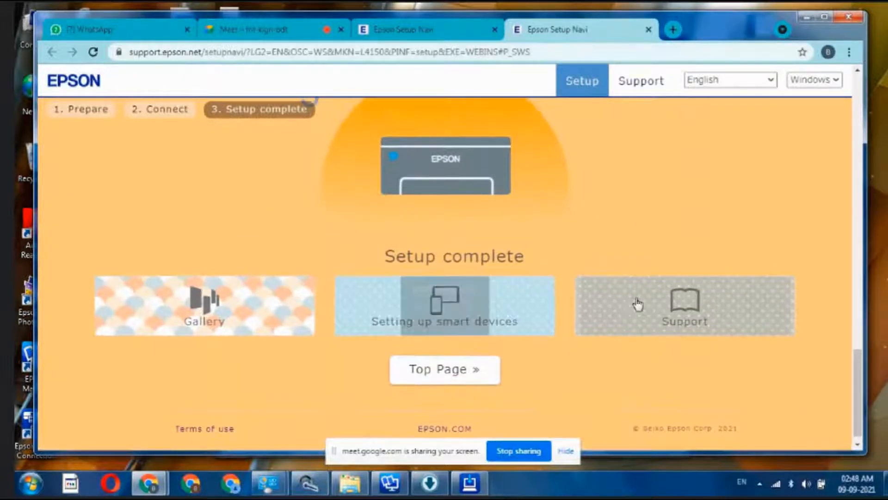
{"action": "scroll", "coordinate": [664, 247], "scroll_direction": "down", "scroll_amount": 4}
{"action": "scroll", "coordinate": [665, 255], "scroll_direction": "down", "scroll_amount": 1}
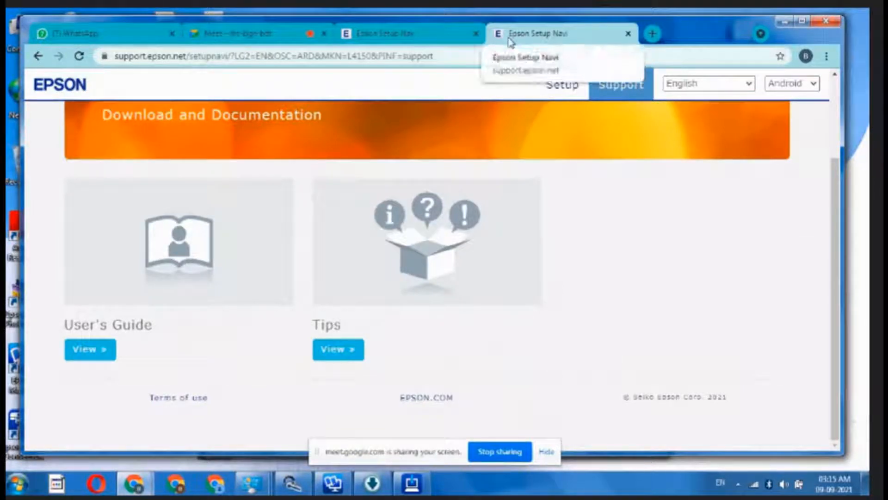
Step: Launch Epson Connect Printer Setup from a Start search for 'ep', select L4150 Series, and choose Printer Registration
{"action": "left_click", "coordinate": [17, 483]}
{"action": "left_click", "coordinate": [67, 450]}
{"action": "type", "text": "ep"}
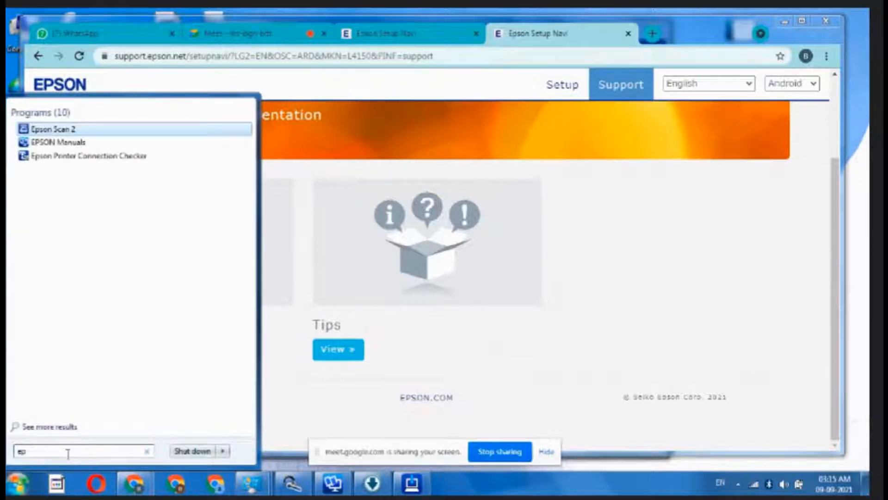
{"action": "left_click", "coordinate": [101, 229]}
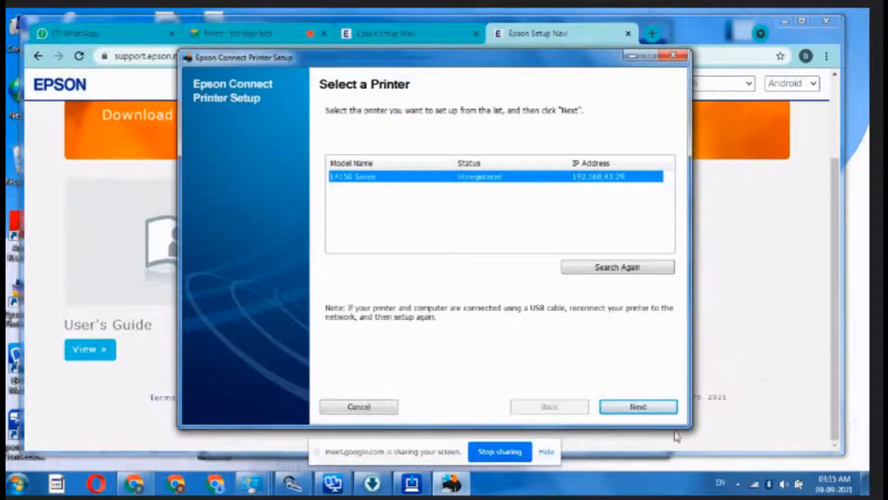
{"action": "left_click", "coordinate": [659, 411]}
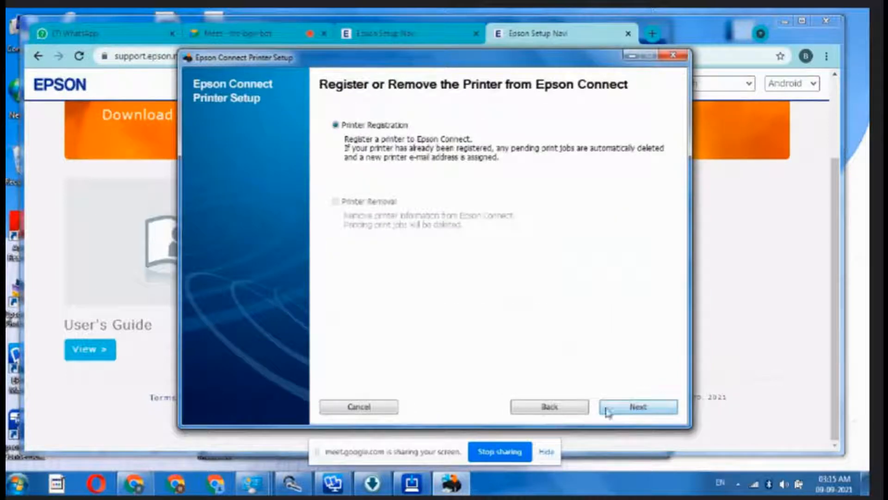
{"action": "left_click", "coordinate": [646, 409]}
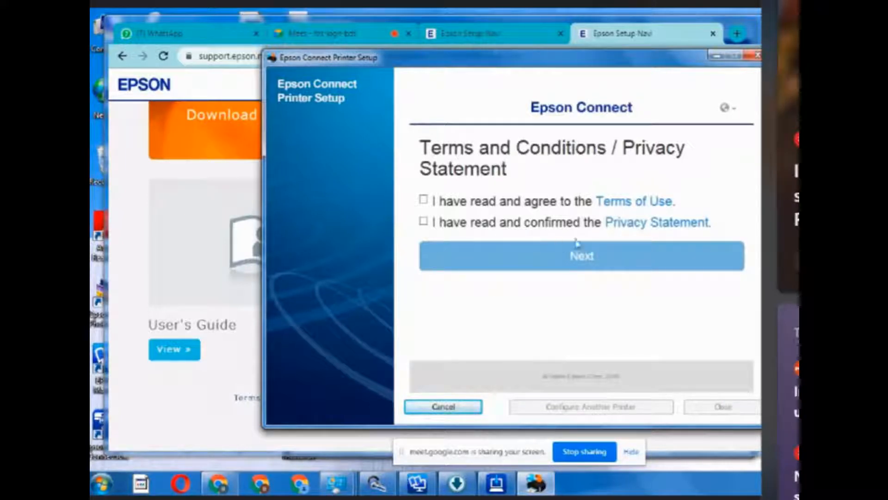
Step: Accept the Terms of Use and Privacy Statement and continue
{"action": "left_click", "coordinate": [424, 200]}
{"action": "left_click", "coordinate": [423, 221]}
{"action": "left_click", "coordinate": [572, 258]}
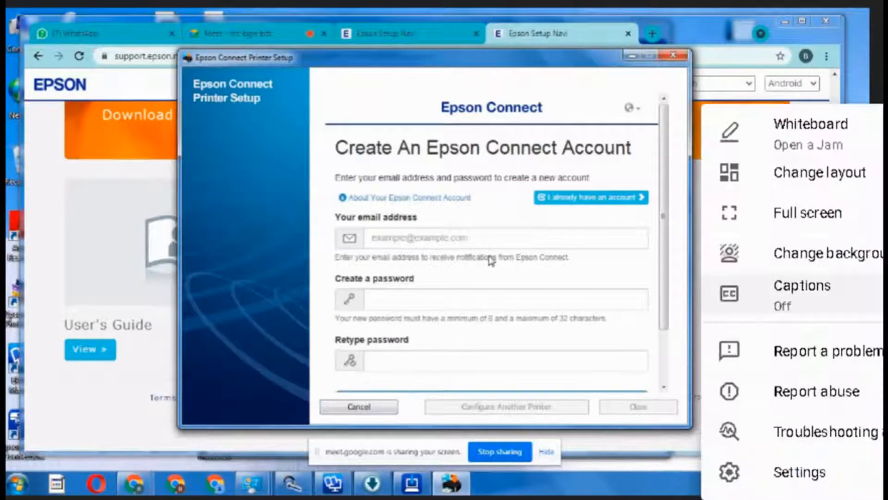
{"action": "left_click", "coordinate": [807, 213]}
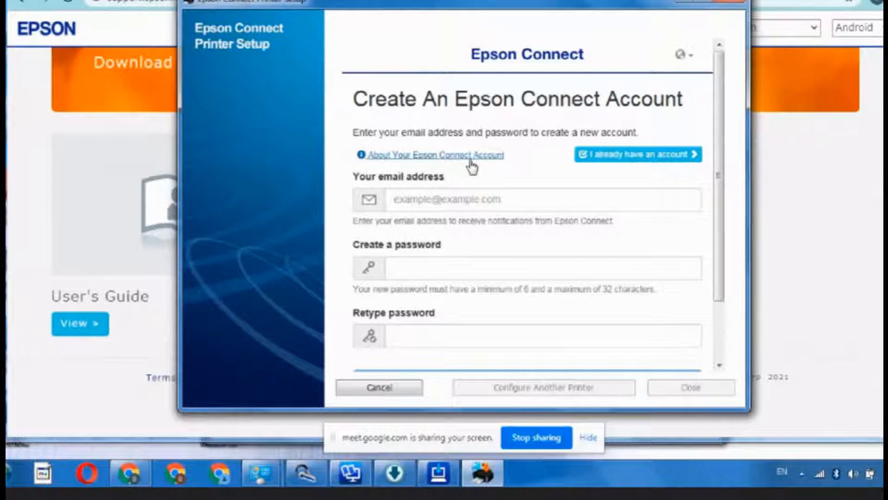
Step: Create the Epson Connect account with an email address and a confirmed password, then finish
{"action": "left_click", "coordinate": [411, 157]}
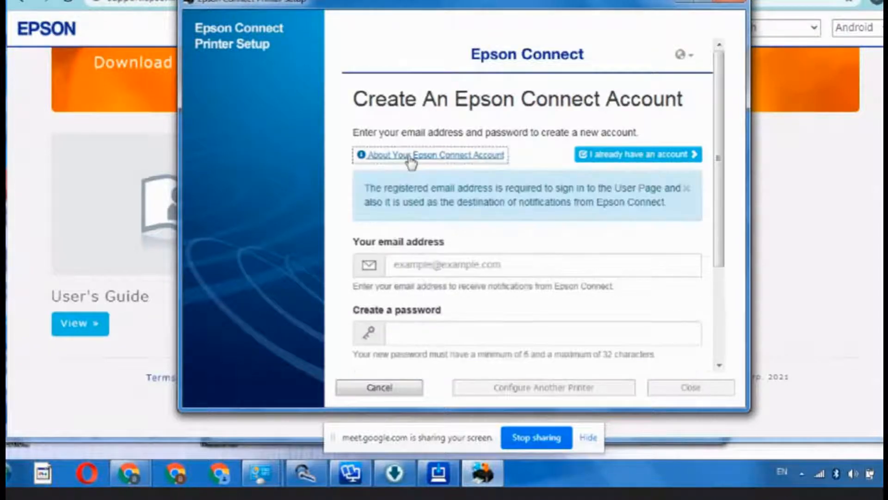
{"action": "left_click", "coordinate": [411, 266]}
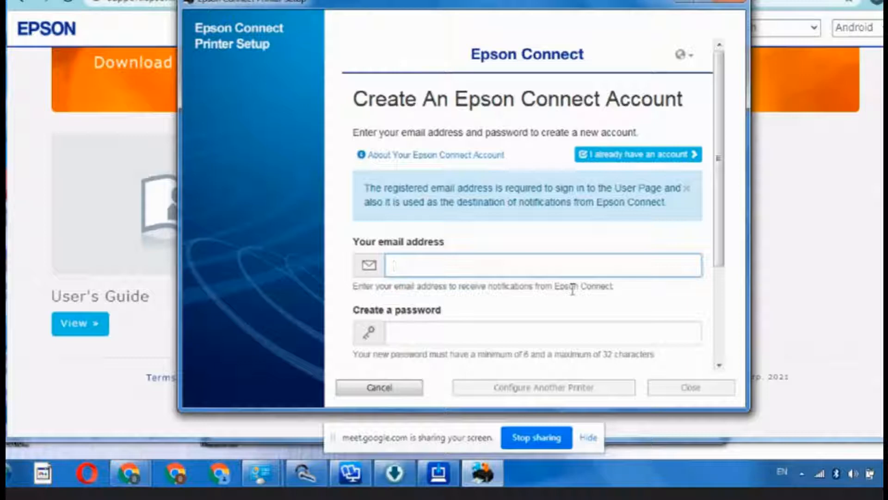
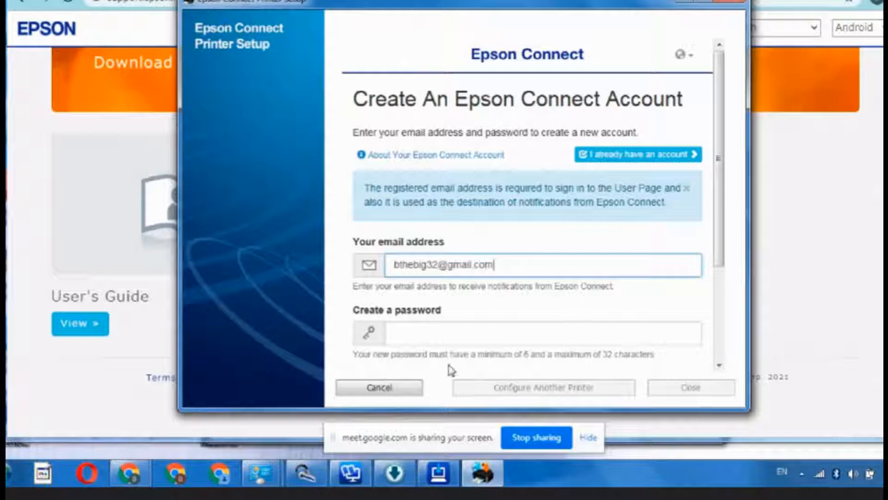
{"action": "left_click", "coordinate": [406, 327]}
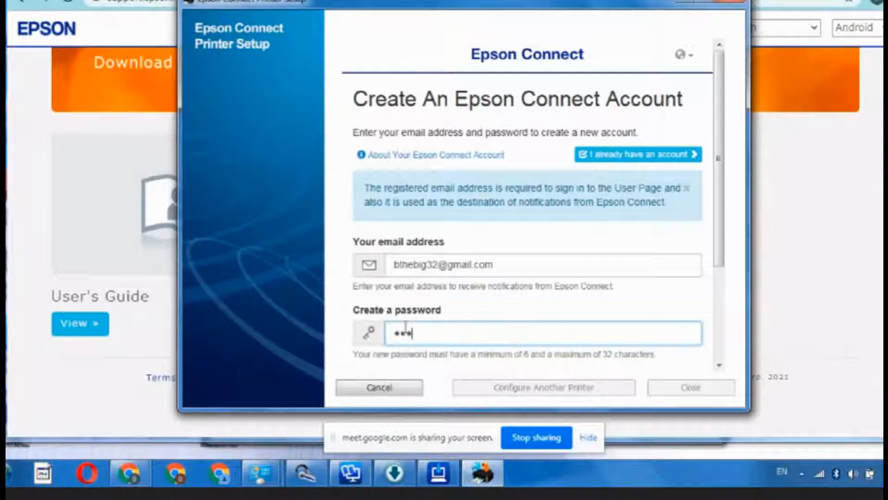
{"action": "type", "text": "•••••••"}
{"action": "scroll", "coordinate": [542, 302], "scroll_direction": "down", "scroll_amount": 3}
{"action": "left_click", "coordinate": [413, 254]}
{"action": "type", "text": "•••••••"}
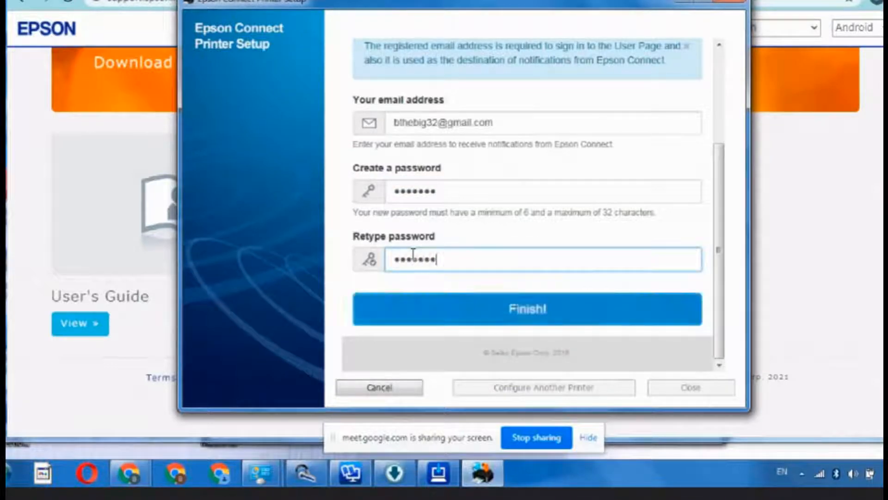
{"action": "left_click", "coordinate": [532, 315]}
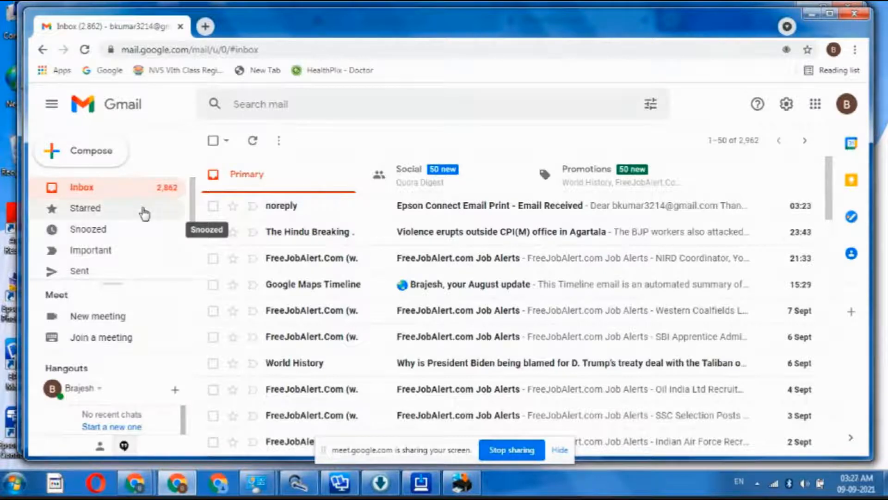
Step: Start a new Gmail message addressed to the pasted printer Epson Connect email address
{"action": "left_click", "coordinate": [73, 157]}
{"action": "right_click", "coordinate": [559, 203]}
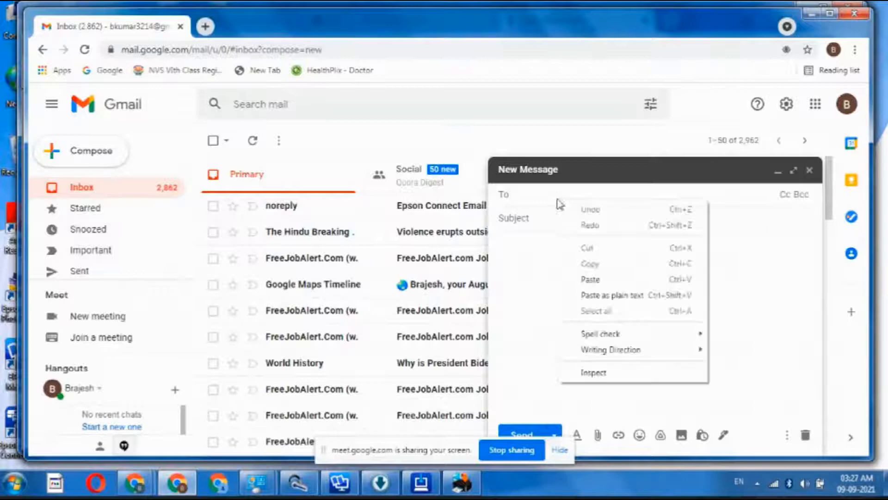
{"action": "left_click", "coordinate": [592, 278]}
{"action": "left_click", "coordinate": [537, 222]}
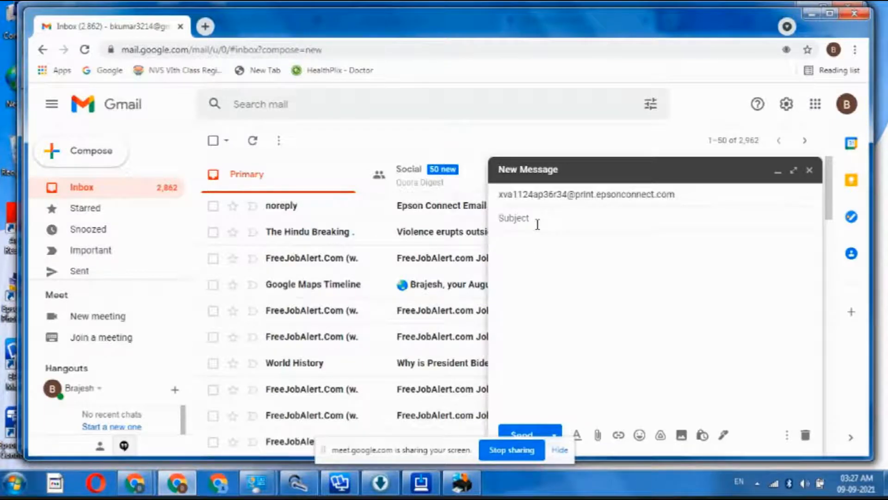
Step: Attach papa photo20210331_20411242.jpg from the Desktop to the email
{"action": "left_click", "coordinate": [598, 436]}
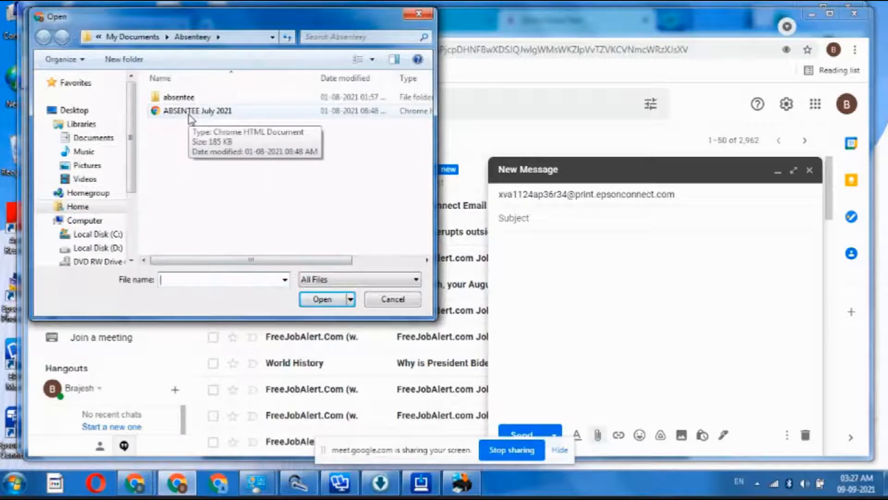
{"action": "left_click", "coordinate": [189, 115]}
{"action": "right_click", "coordinate": [188, 115]}
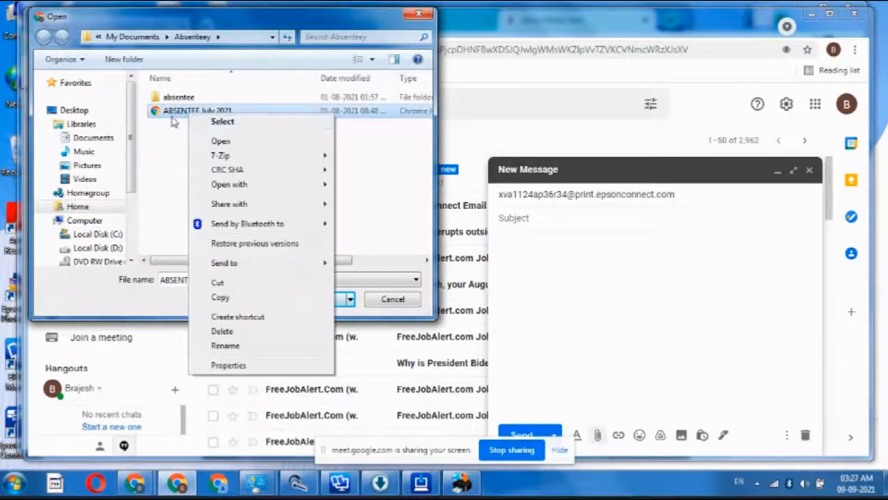
{"action": "left_click", "coordinate": [88, 114]}
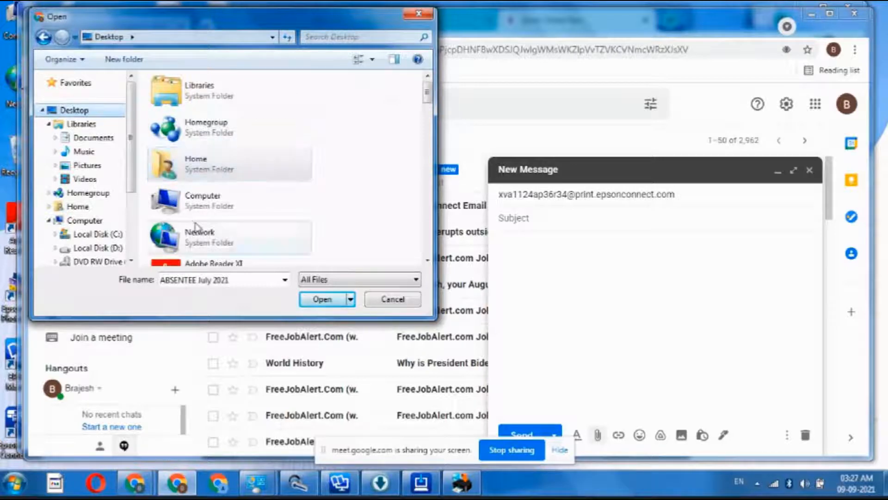
{"action": "scroll", "coordinate": [199, 231], "scroll_direction": "down", "scroll_amount": 3}
{"action": "left_click_drag", "start_coordinate": [426, 106], "coordinate": [427, 213]}
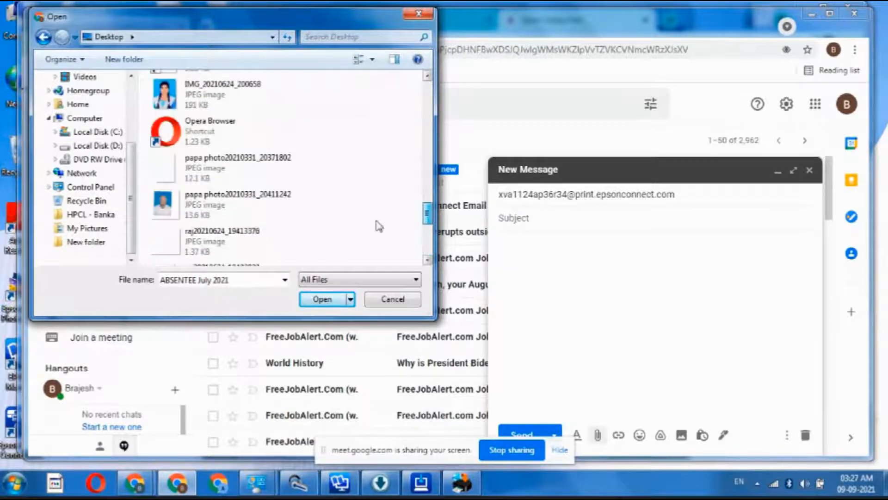
{"action": "left_click", "coordinate": [166, 209]}
{"action": "left_click", "coordinate": [317, 299]}
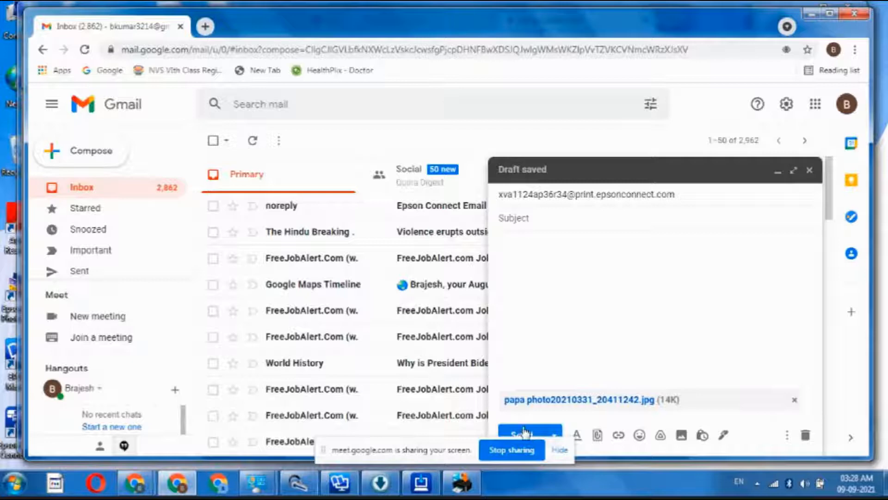
Step: Give the email the subject 'a' and send it
{"action": "left_click", "coordinate": [794, 171]}
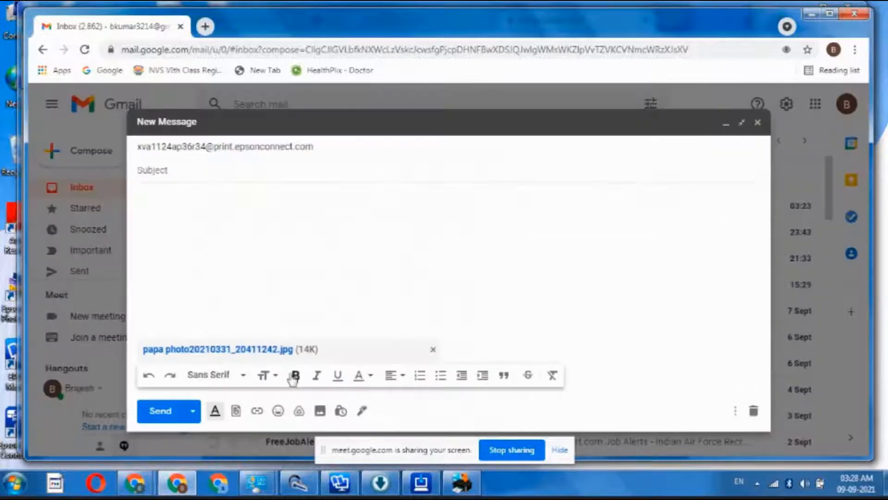
{"action": "type", "text": "a"}
{"action": "left_click", "coordinate": [161, 412]}
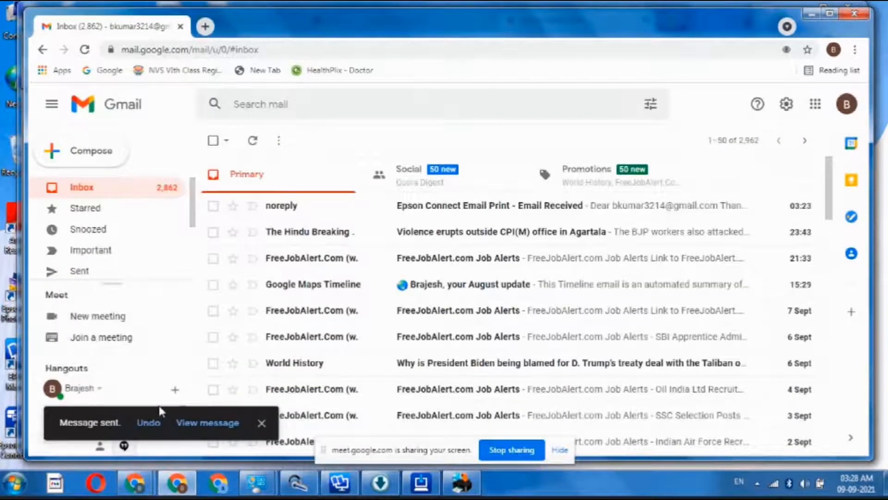